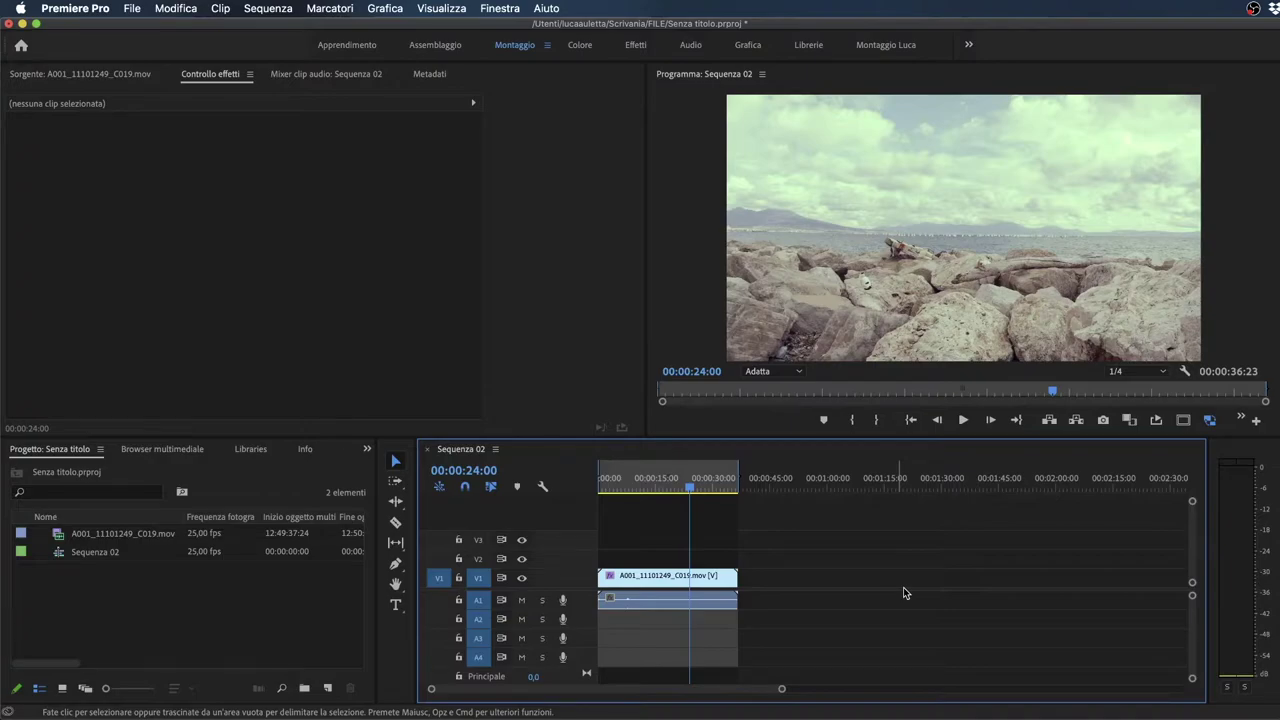
Open the export settings for Sequenza 02 with Cmd+M.
{"action": "key", "text": "super+m"}
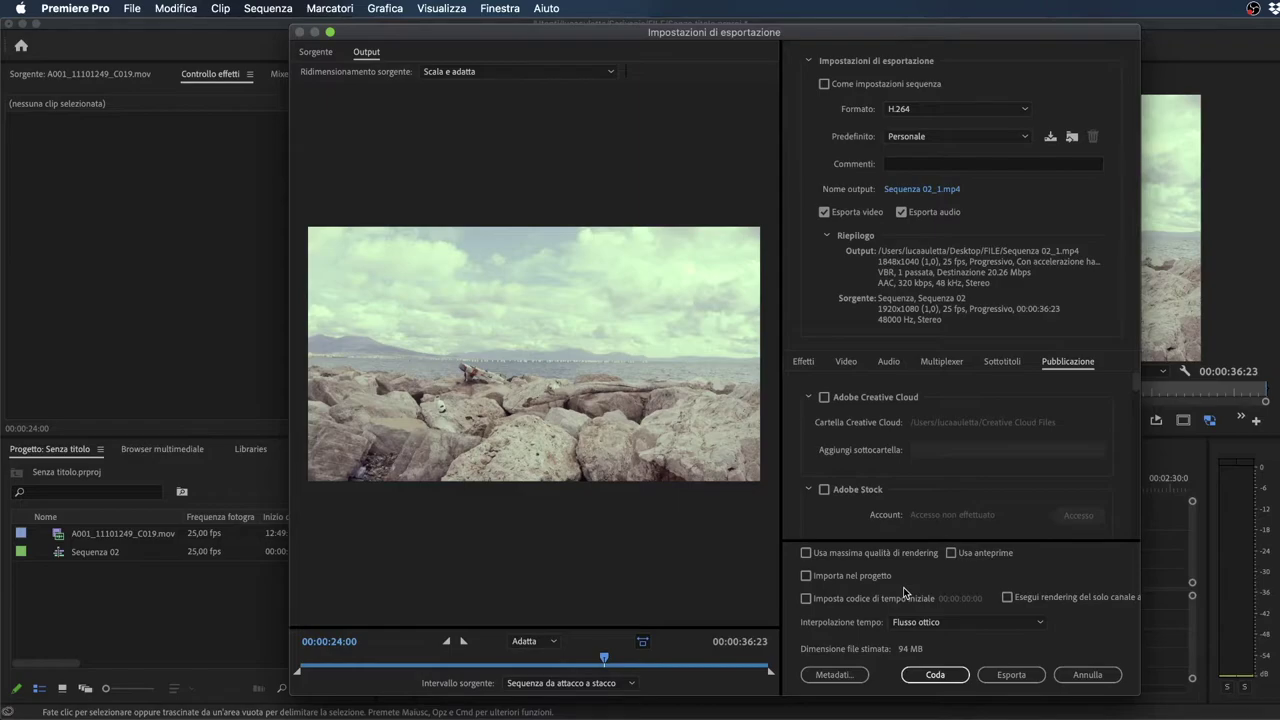
Choose QuickTime format with the Apple ProRes 422 HQ preset, producing Sequenza 02_1.mov at 1920x1080, 25 fps.
{"action": "left_click", "coordinate": [983, 112]}
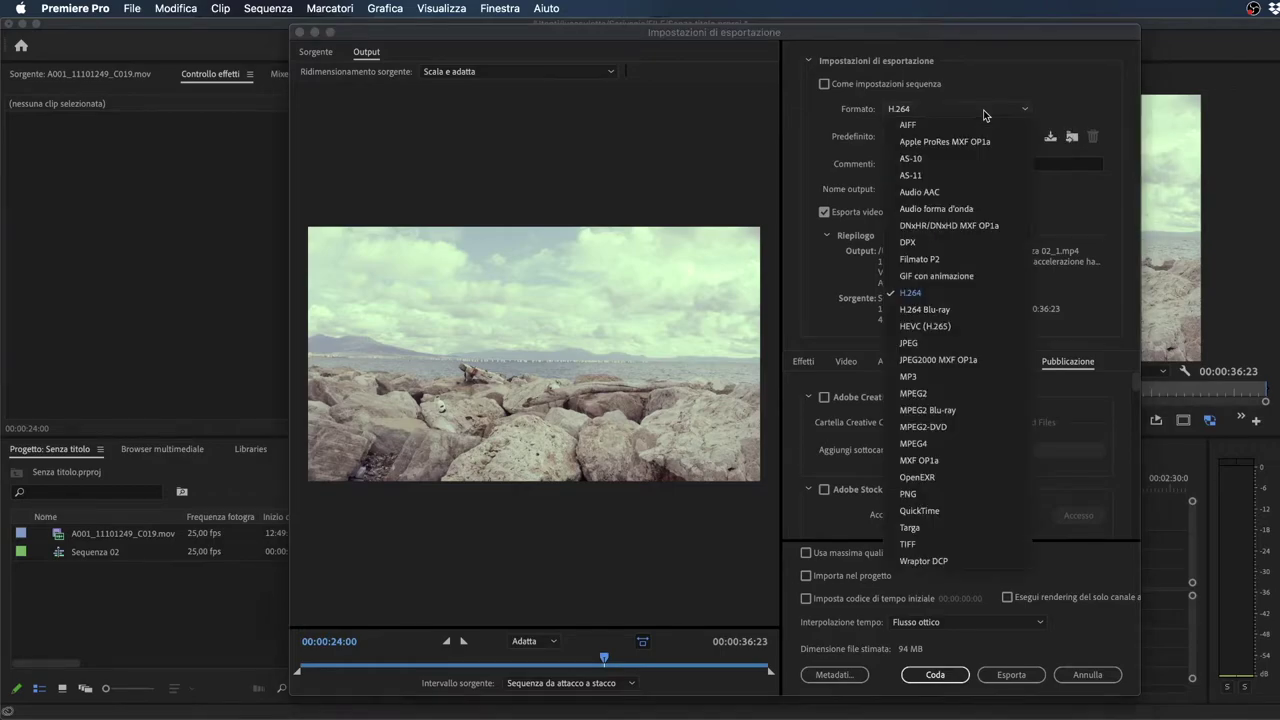
{"action": "left_click", "coordinate": [951, 511]}
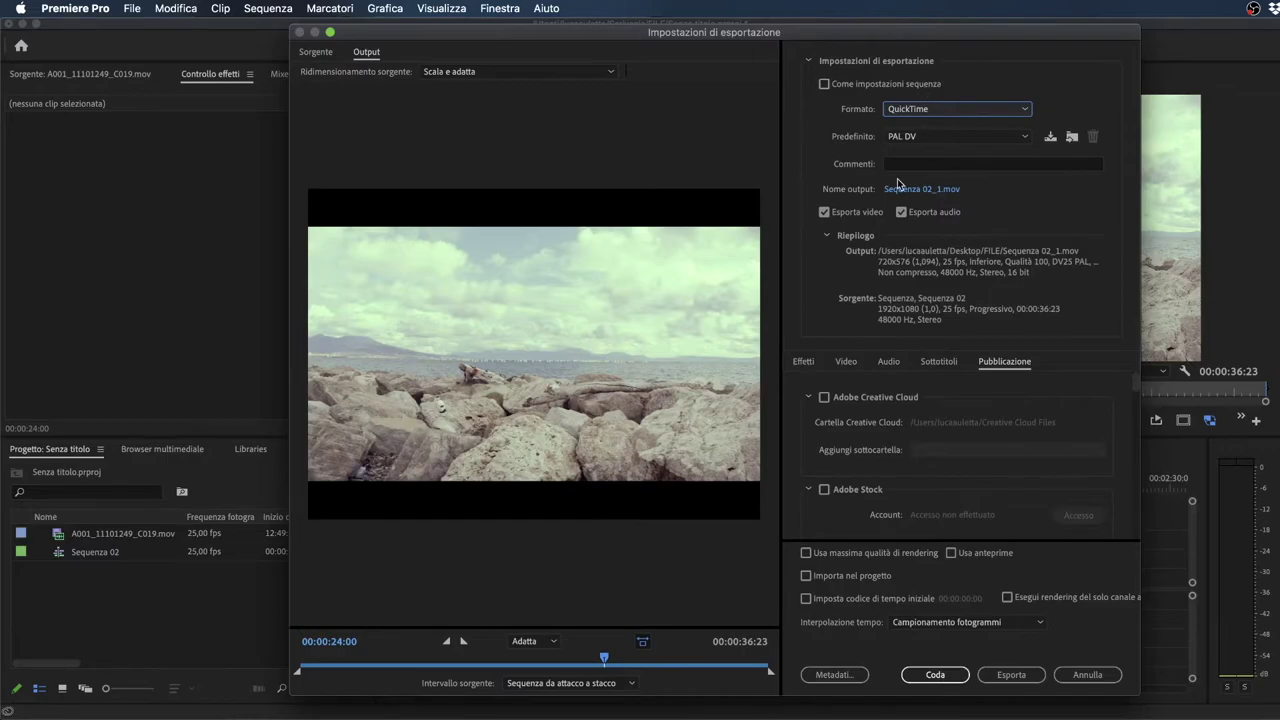
{"action": "left_click", "coordinate": [918, 140]}
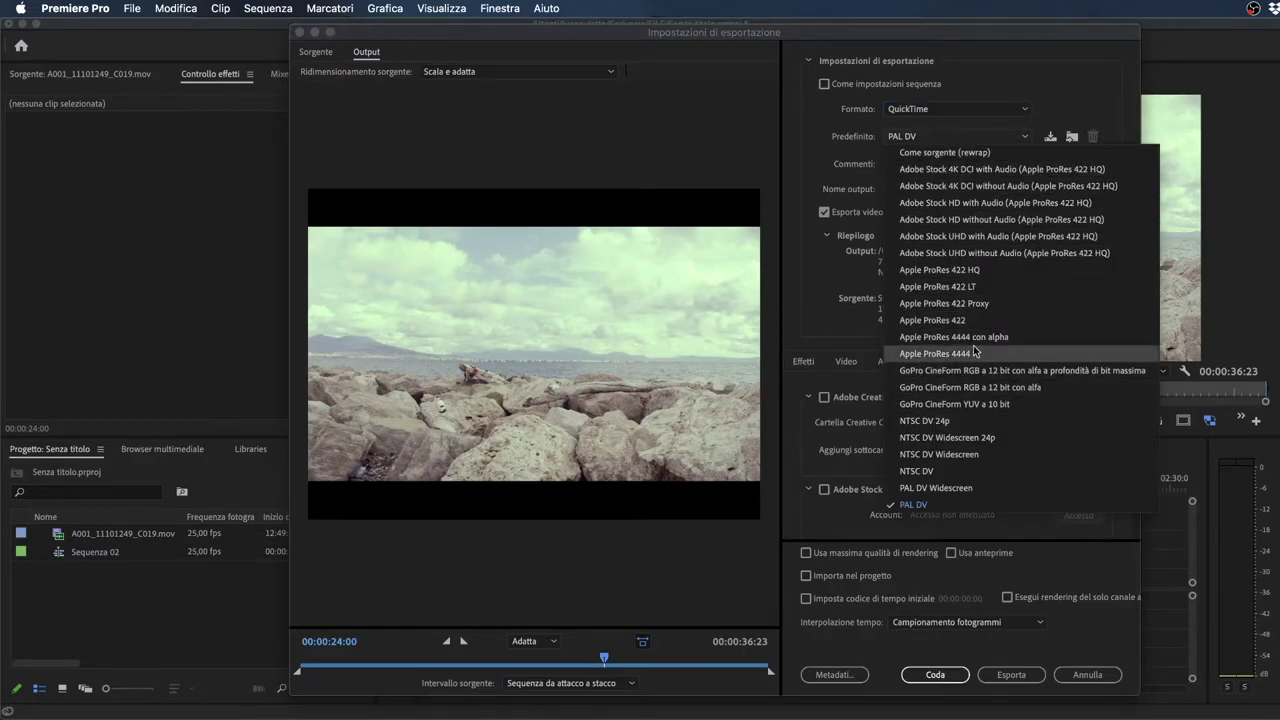
{"action": "left_click", "coordinate": [977, 272]}
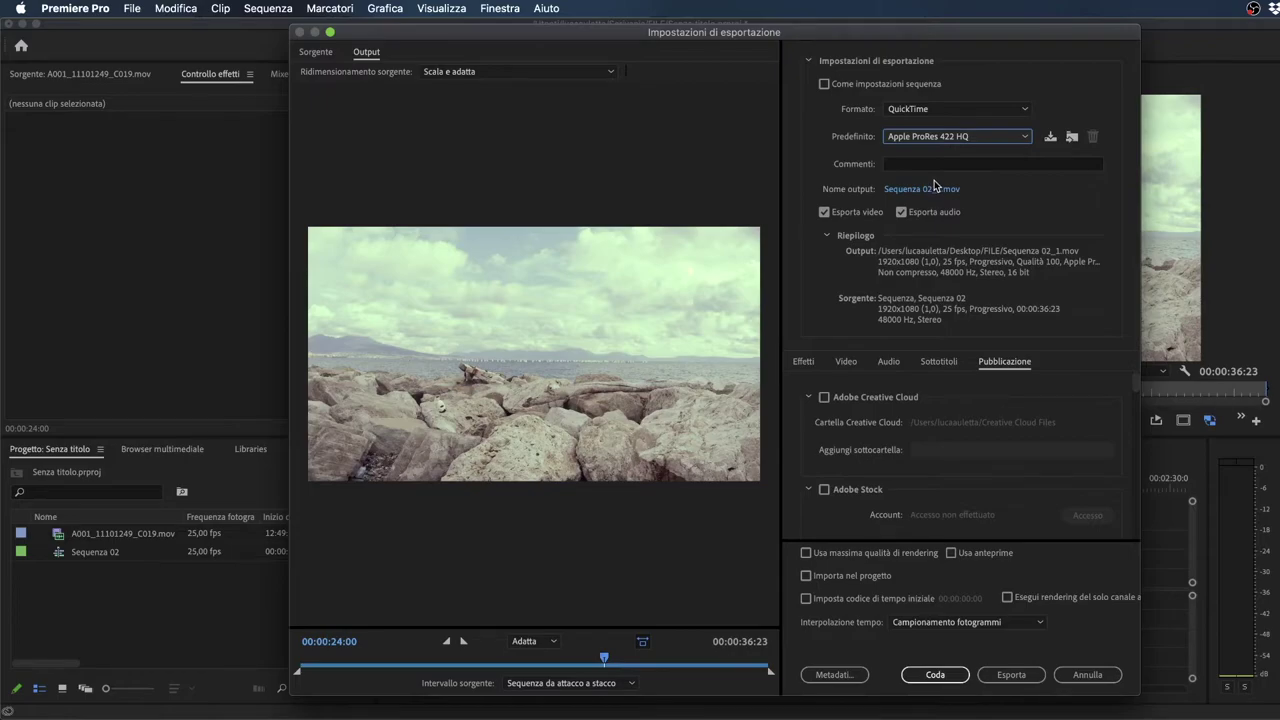
Review the Video settings for ProRes 422 HQ: 1920x1080, 25 fps, quality 100, and depth.
{"action": "left_click", "coordinate": [848, 362]}
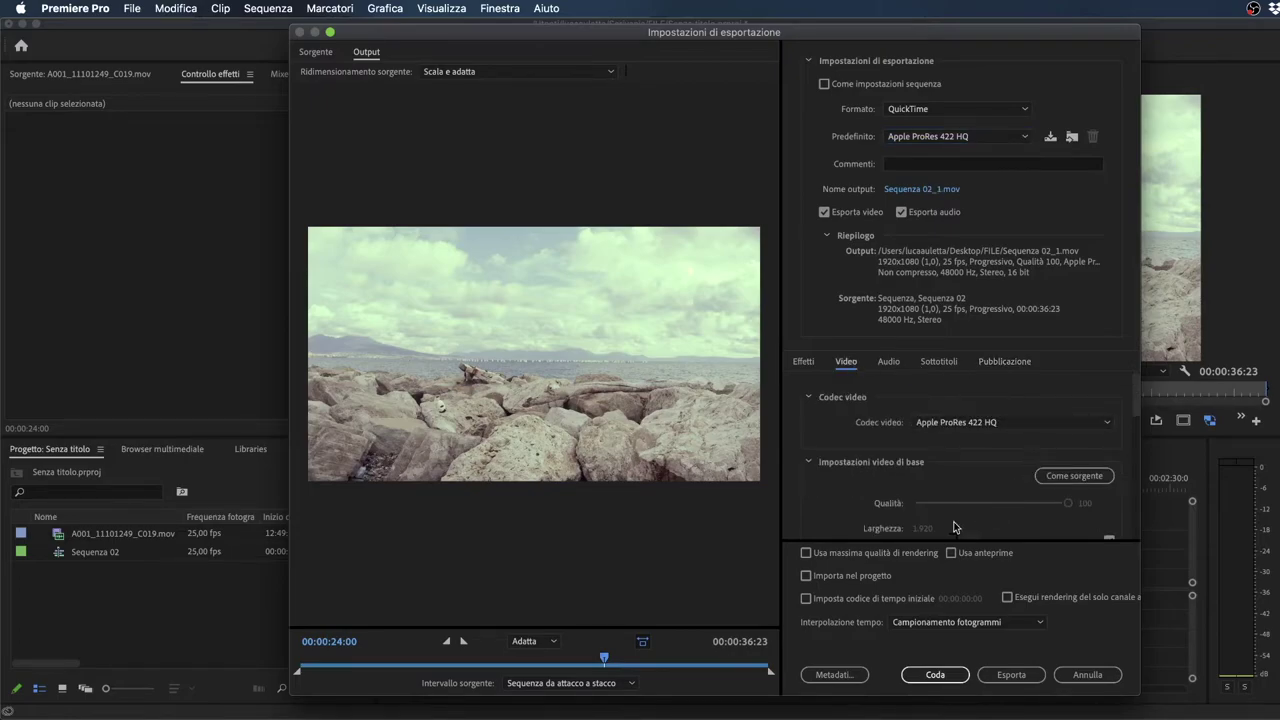
{"action": "scroll", "coordinate": [859, 450], "scroll_direction": "down", "scroll_amount": 2}
{"action": "scroll", "coordinate": [859, 449], "scroll_direction": "down", "scroll_amount": 1}
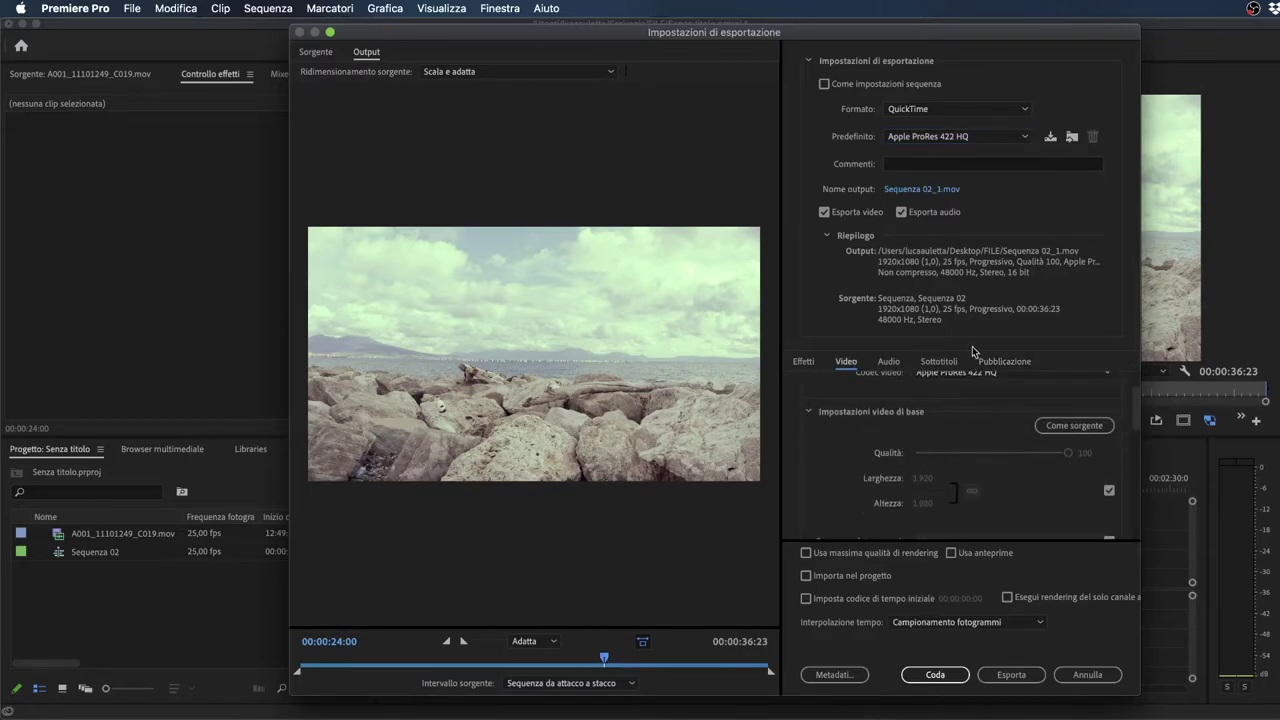
{"action": "scroll", "coordinate": [980, 428], "scroll_direction": "down", "scroll_amount": 1}
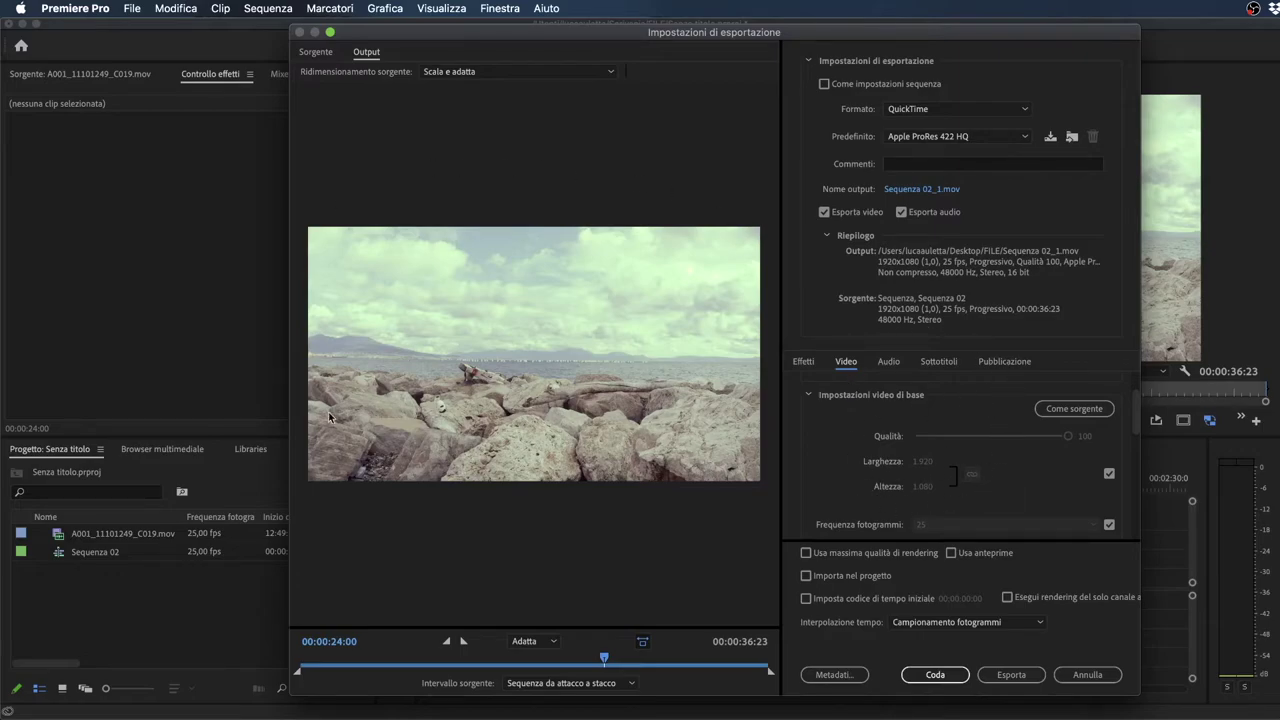
{"action": "scroll", "coordinate": [923, 413], "scroll_direction": "down", "scroll_amount": 2}
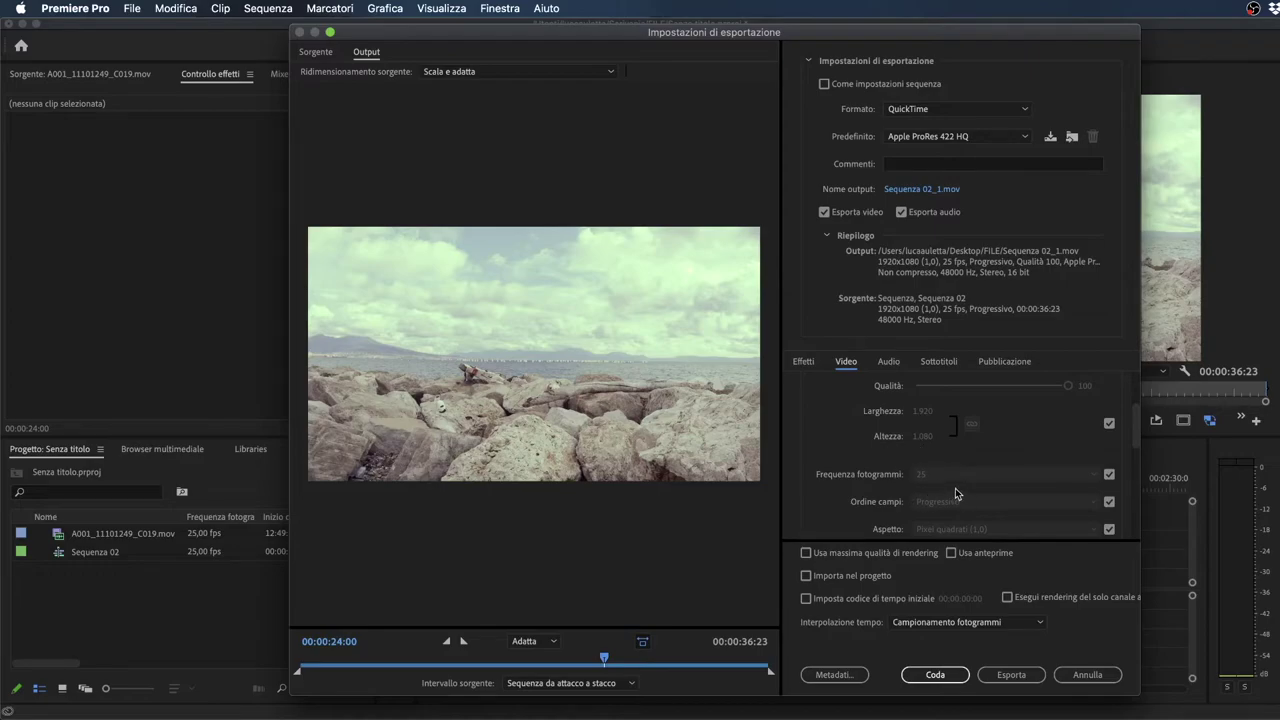
{"action": "scroll", "coordinate": [960, 480], "scroll_direction": "down", "scroll_amount": 3}
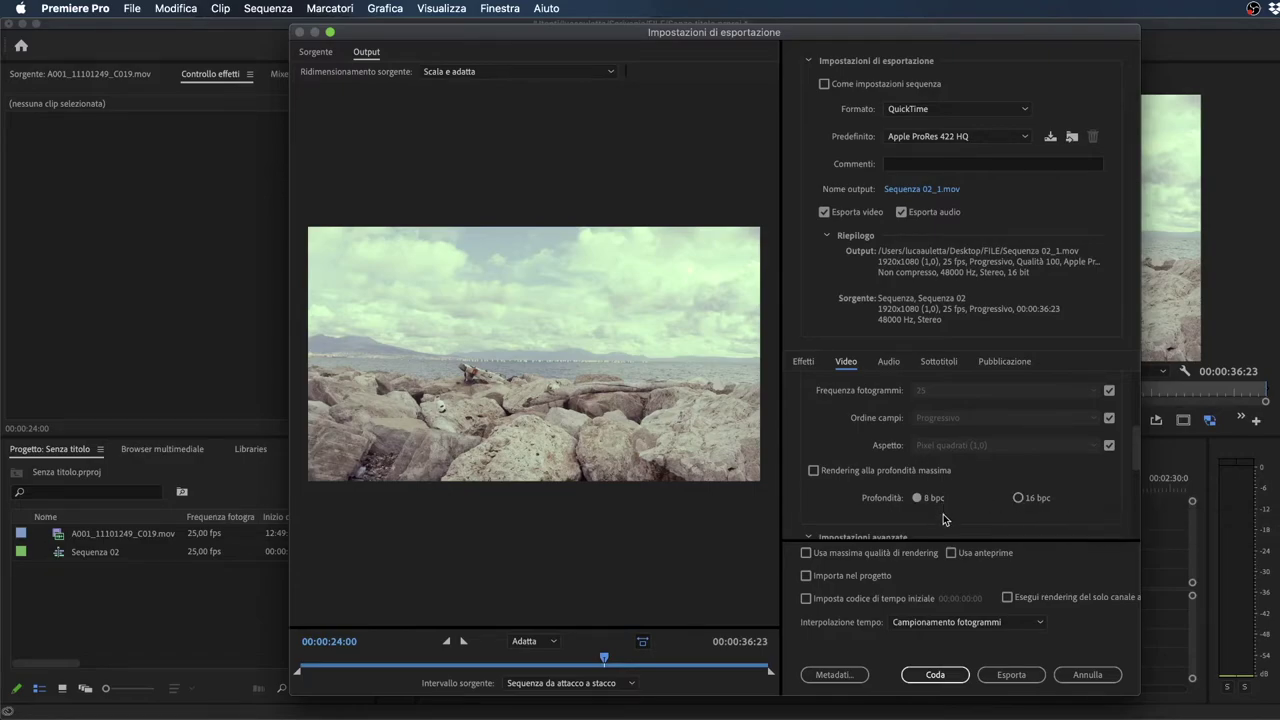
{"action": "scroll", "coordinate": [961, 510], "scroll_direction": "down", "scroll_amount": 5}
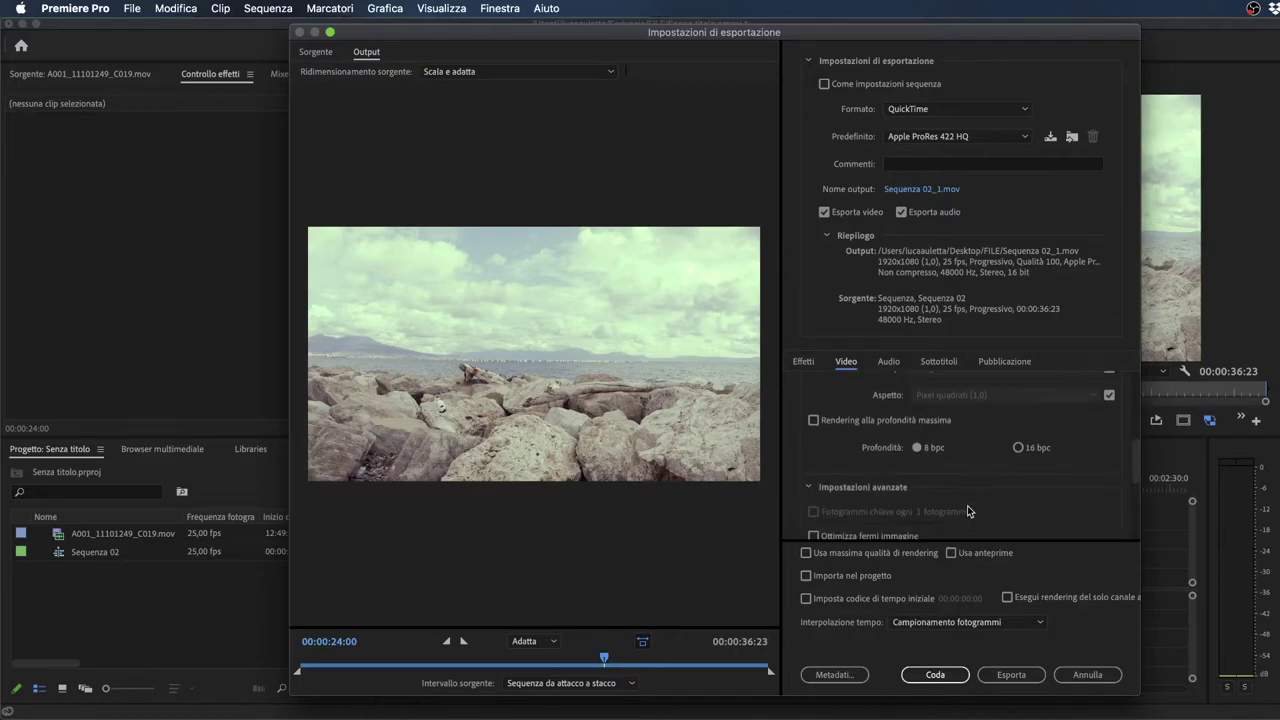
{"action": "scroll", "coordinate": [967, 508], "scroll_direction": "down", "scroll_amount": 1}
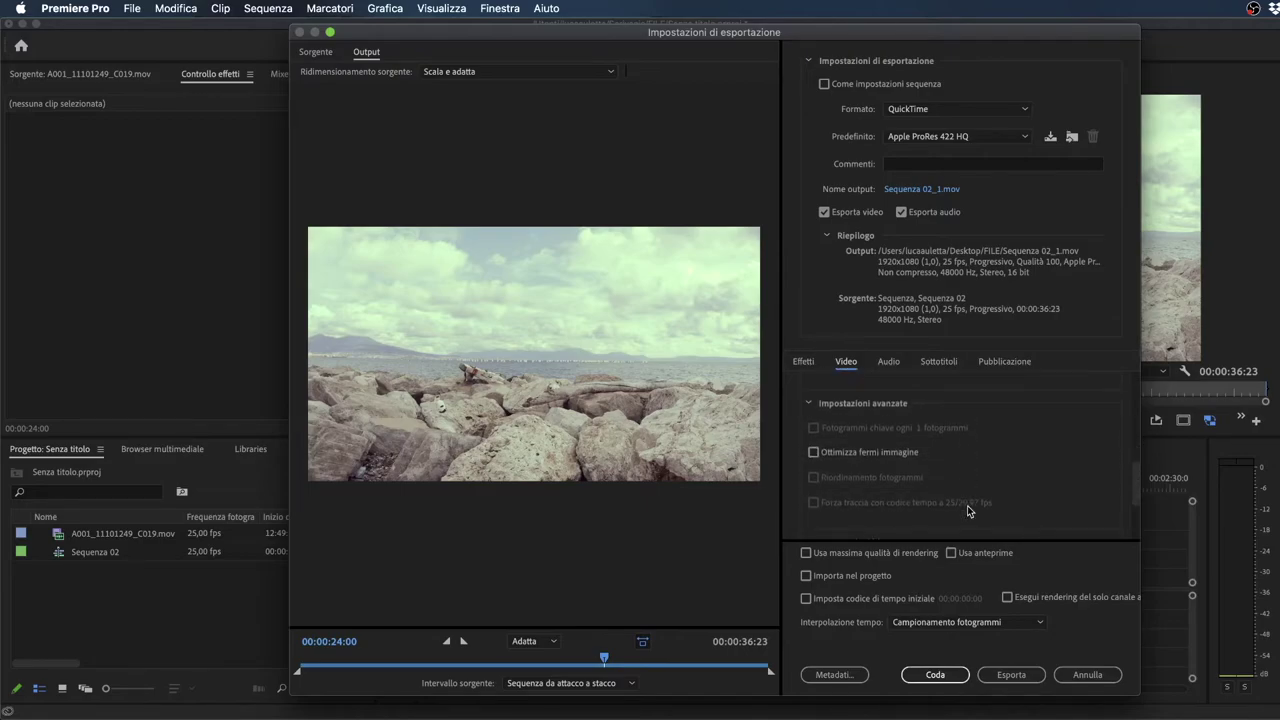
{"action": "scroll", "coordinate": [967, 511], "scroll_direction": "up", "scroll_amount": 2}
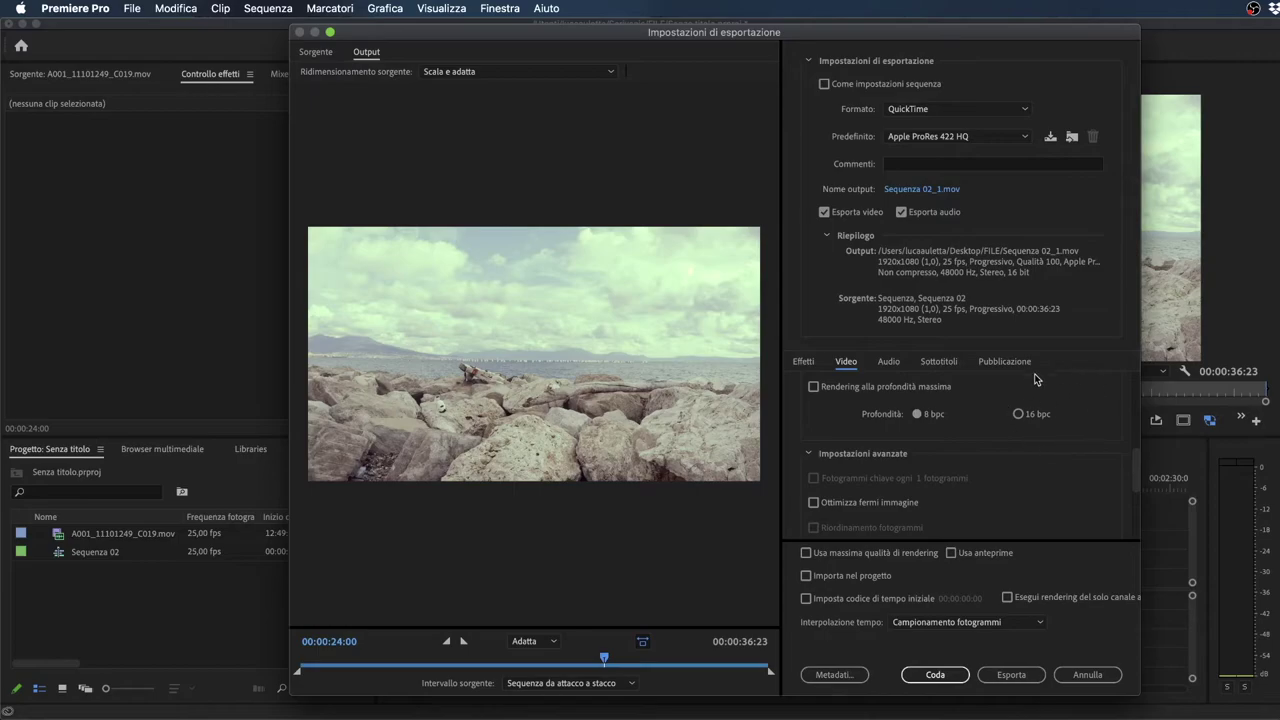
{"action": "scroll", "coordinate": [963, 481], "scroll_direction": "down", "scroll_amount": 2}
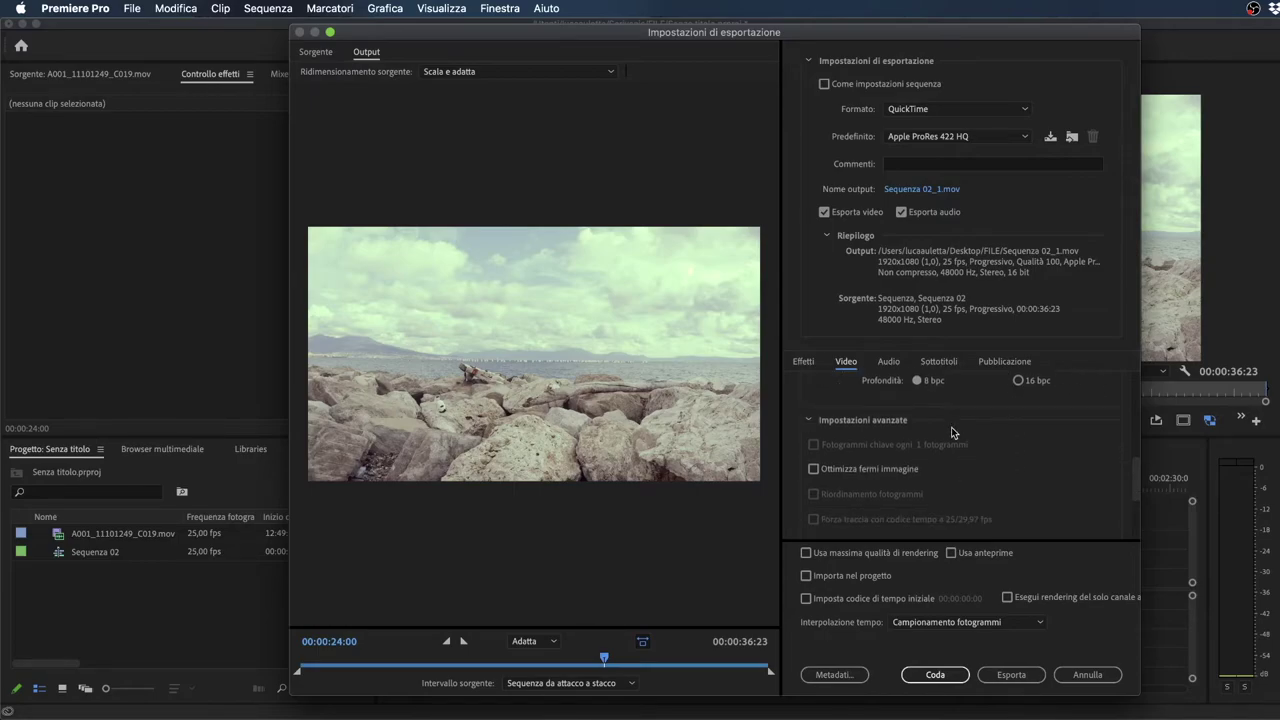
{"action": "scroll", "coordinate": [951, 427], "scroll_direction": "up", "scroll_amount": 1}
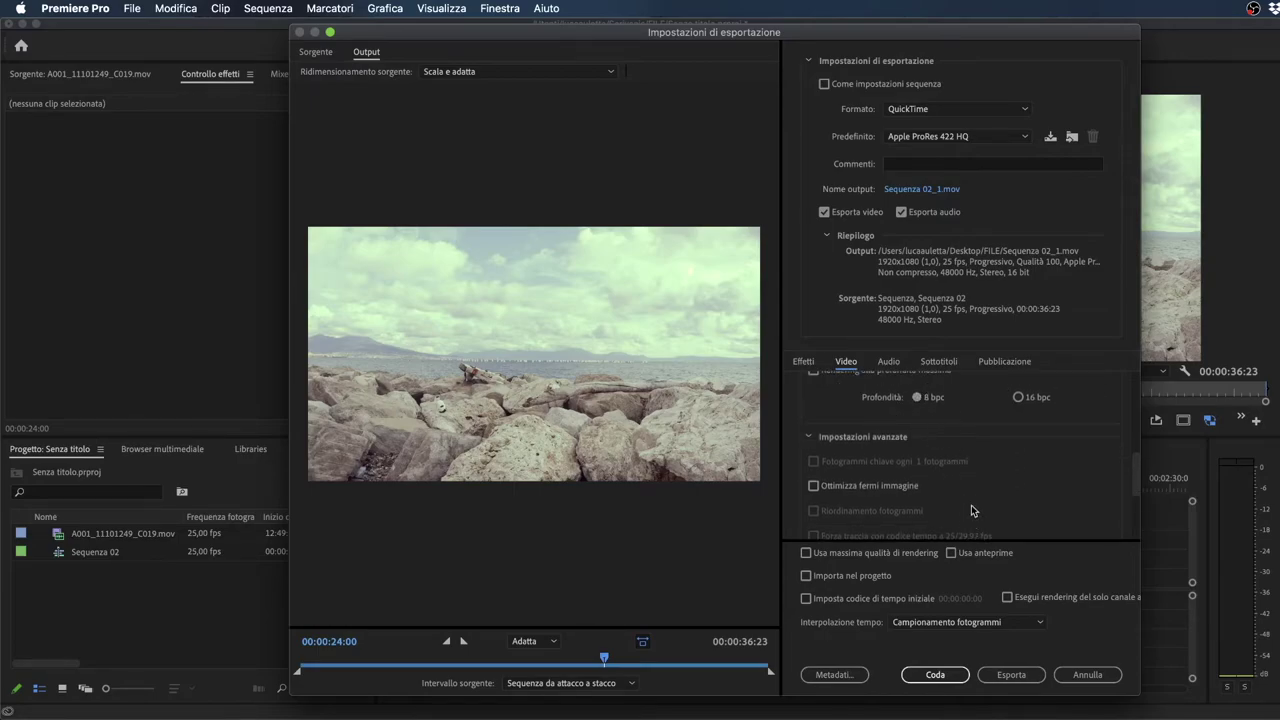
{"action": "scroll", "coordinate": [850, 490], "scroll_direction": "down", "scroll_amount": 7}
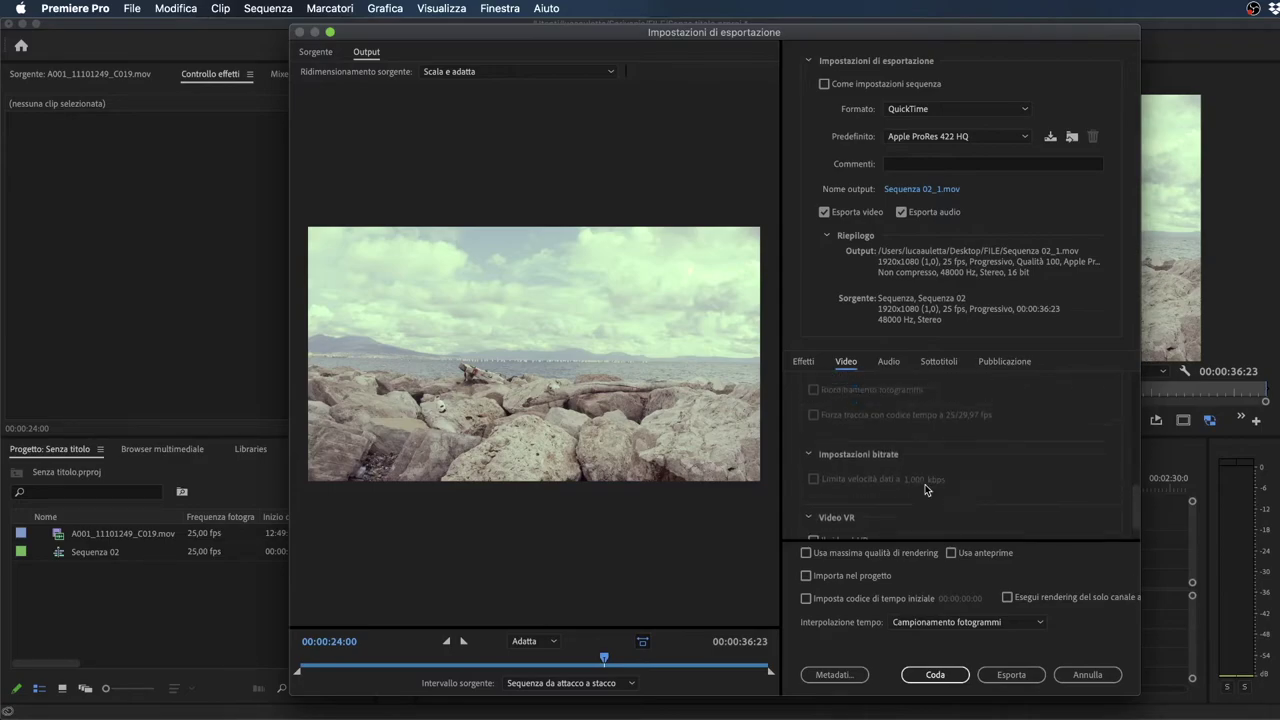
{"action": "scroll", "coordinate": [925, 490], "scroll_direction": "up", "scroll_amount": 3}
{"action": "scroll", "coordinate": [925, 490], "scroll_direction": "up", "scroll_amount": 3}
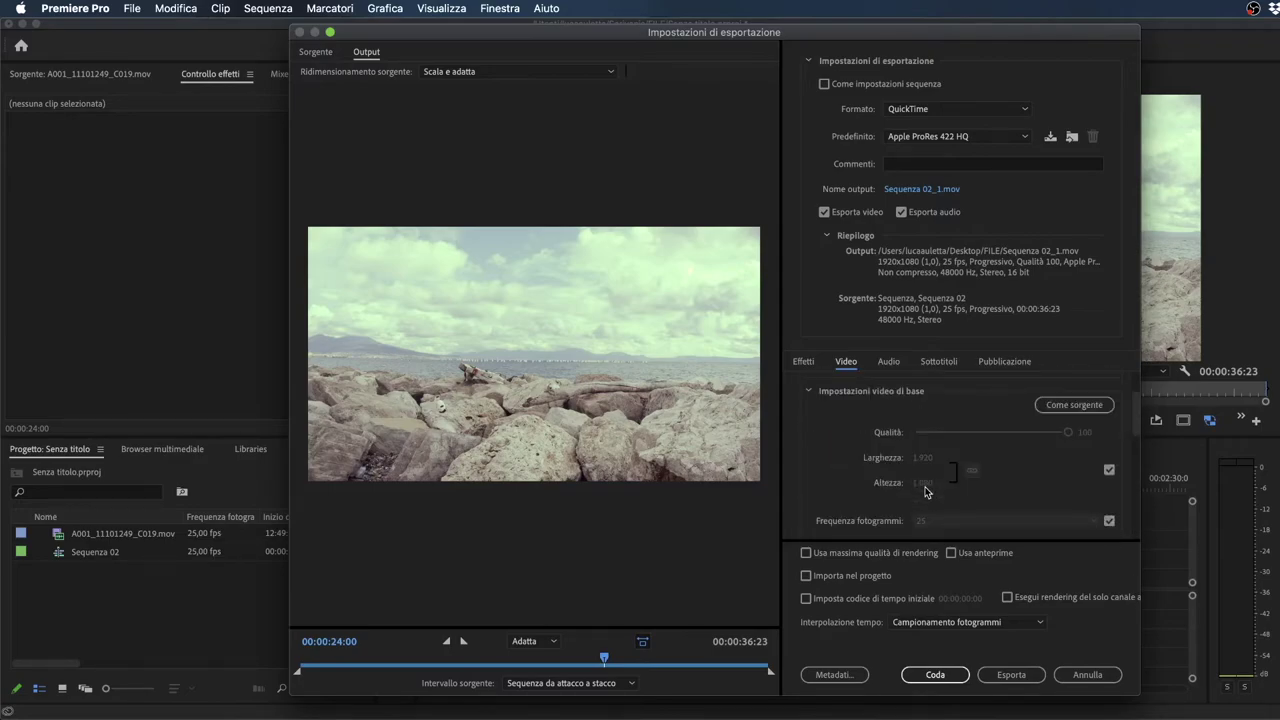
{"action": "scroll", "coordinate": [925, 490], "scroll_direction": "down", "scroll_amount": 2}
{"action": "scroll", "coordinate": [925, 490], "scroll_direction": "up", "scroll_amount": 3}
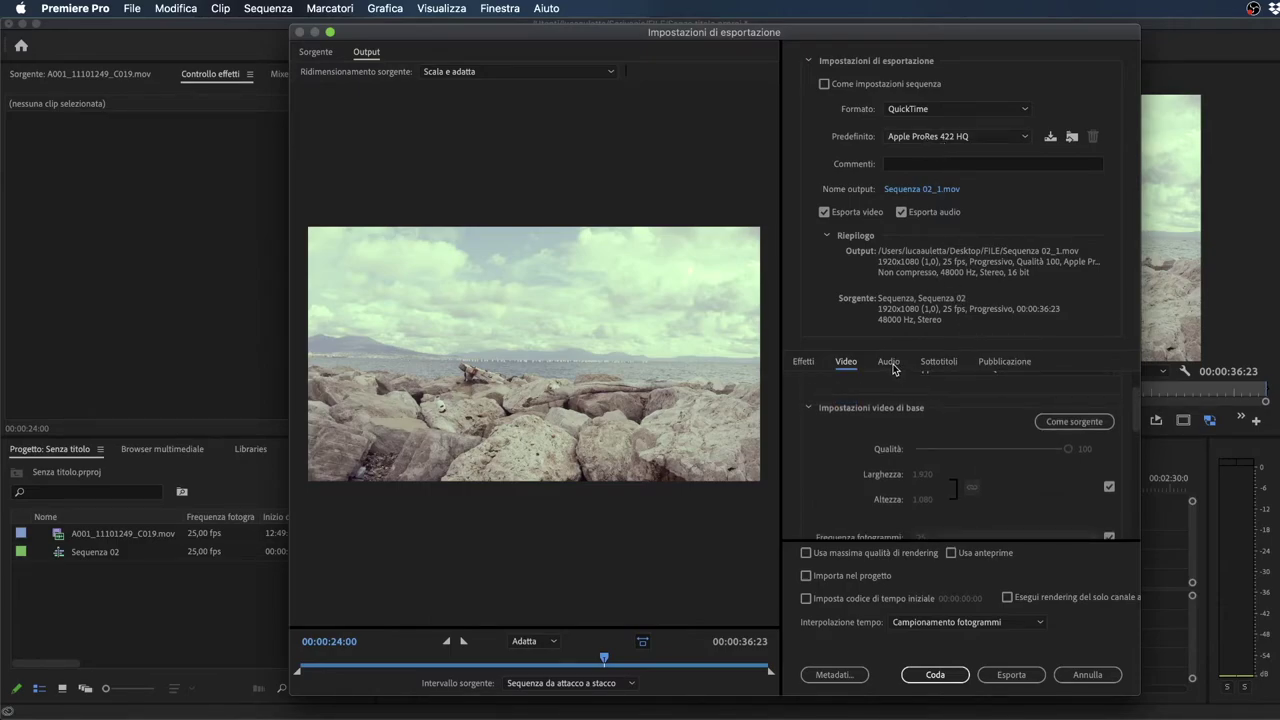
Switch the preset to Apple ProRes 4444 and view its bit-depth options, currently 8 bpc.
{"action": "left_click", "coordinate": [963, 136]}
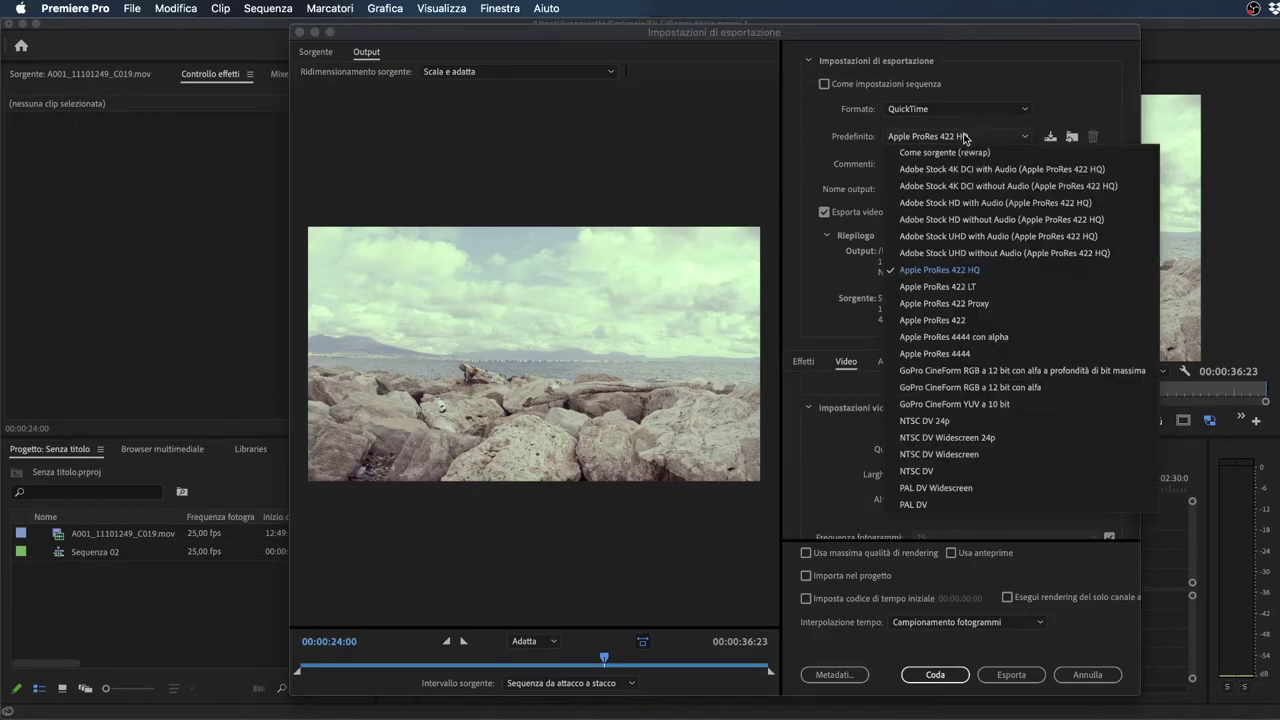
{"action": "left_click", "coordinate": [1013, 357]}
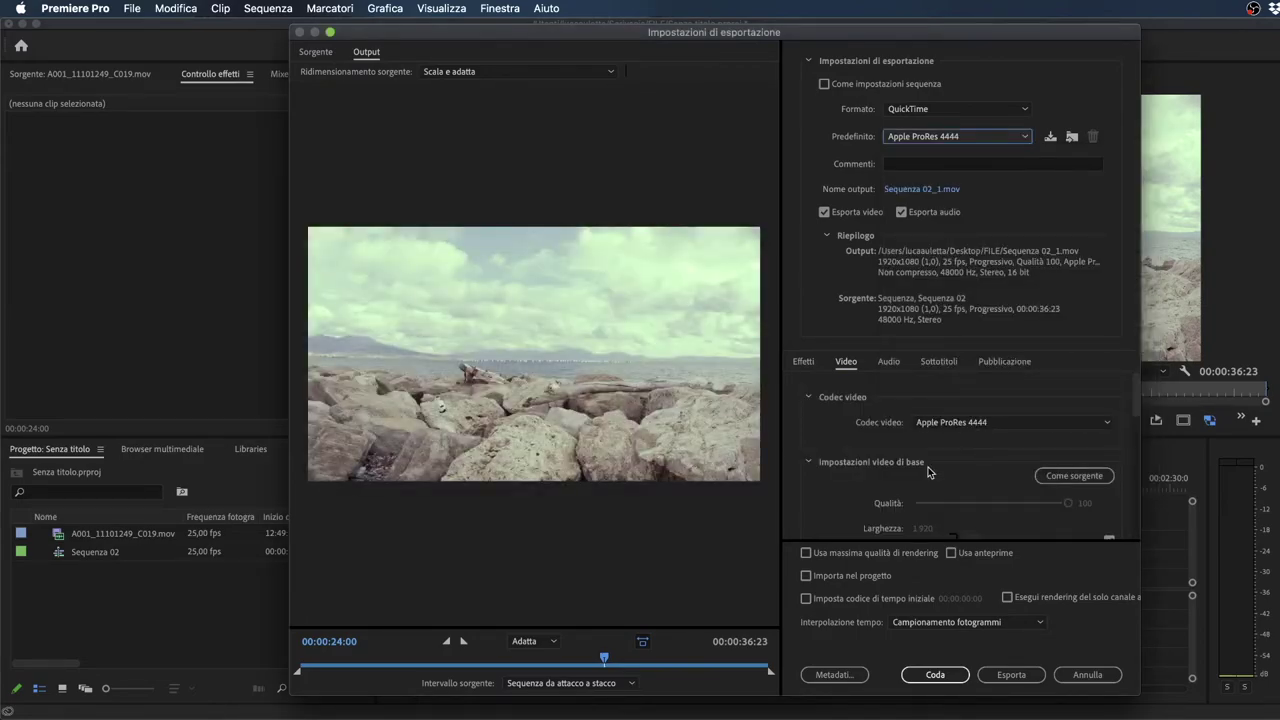
{"action": "scroll", "coordinate": [928, 472], "scroll_direction": "down", "scroll_amount": 3}
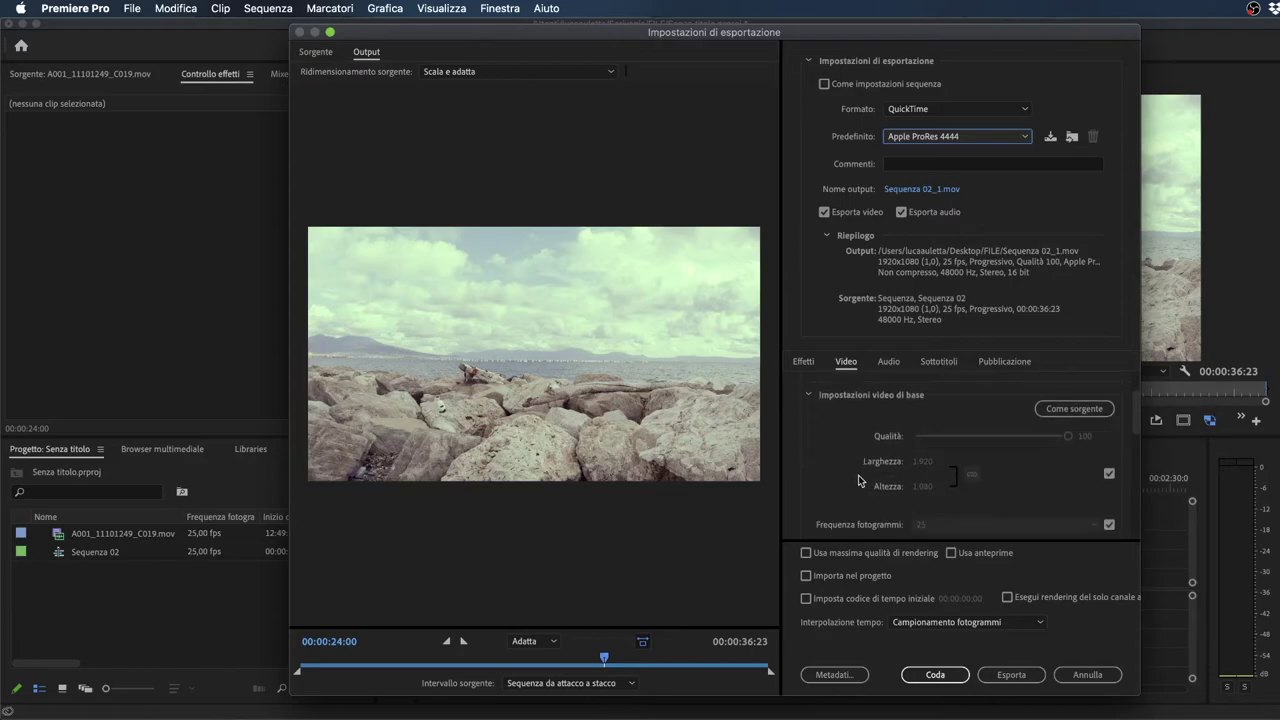
{"action": "scroll", "coordinate": [860, 479], "scroll_direction": "down", "scroll_amount": 2}
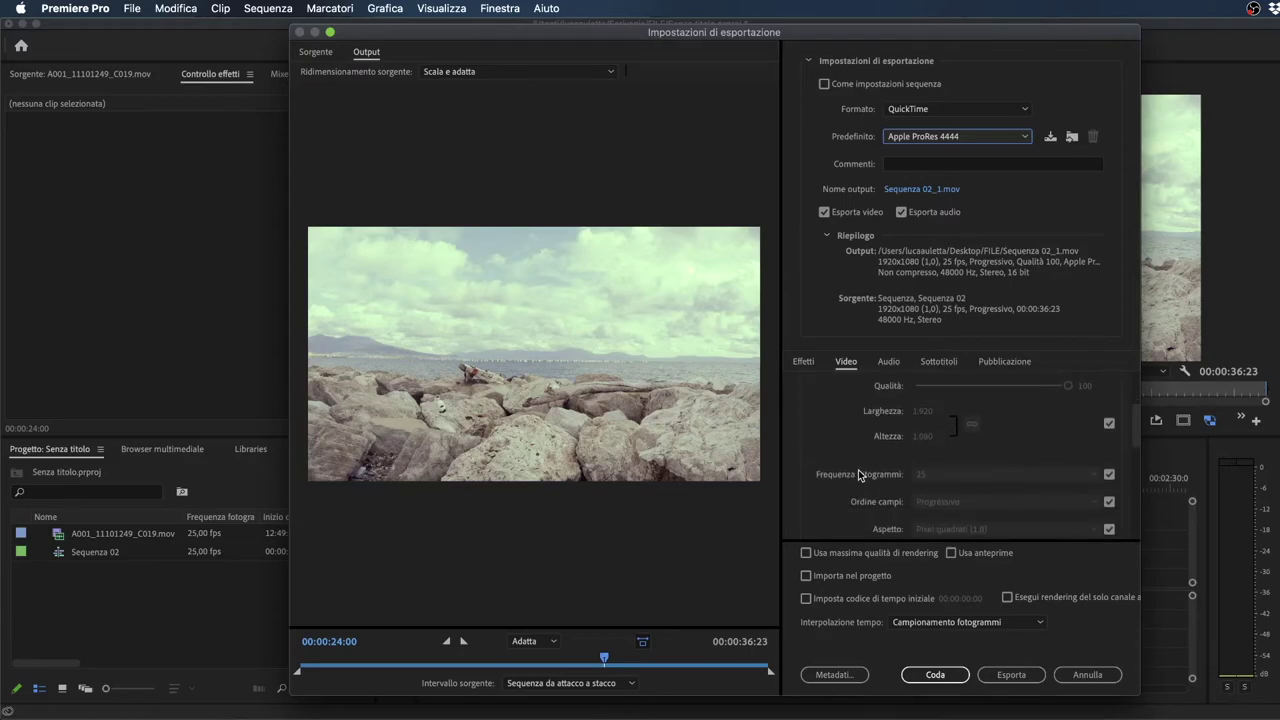
{"action": "scroll", "coordinate": [858, 474], "scroll_direction": "down", "scroll_amount": 2}
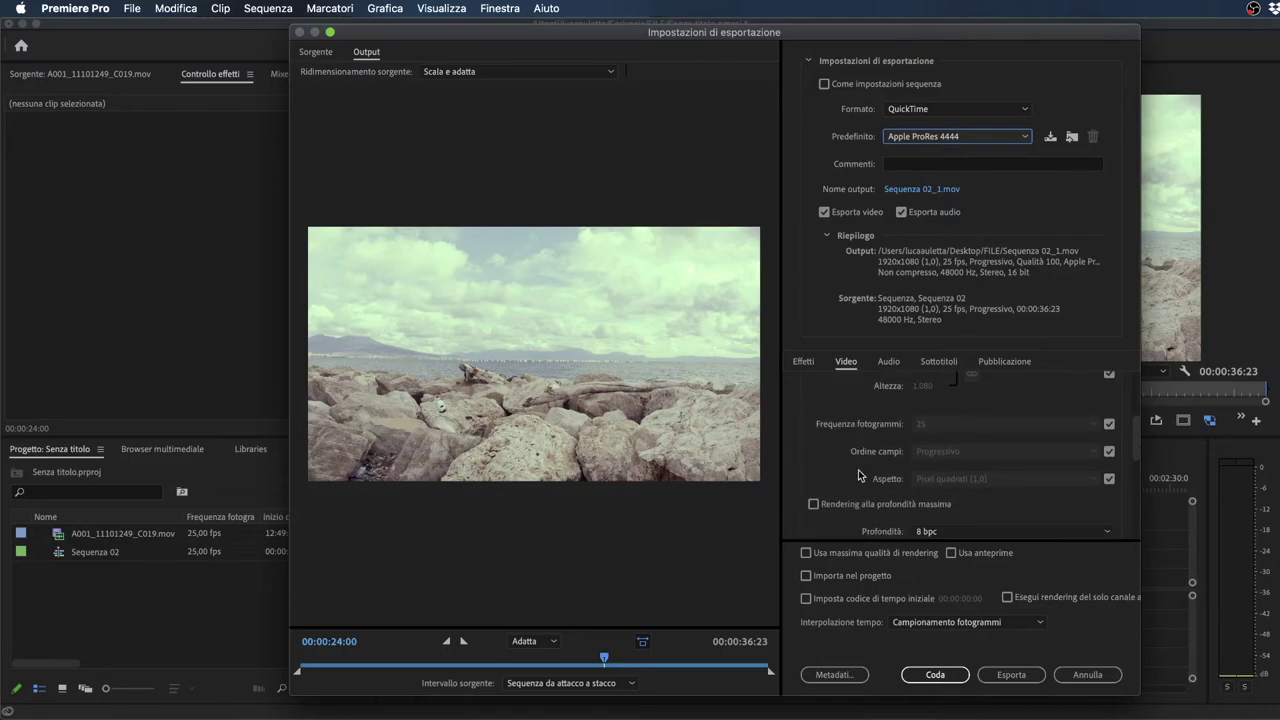
{"action": "scroll", "coordinate": [858, 472], "scroll_direction": "down", "scroll_amount": 1}
{"action": "mouse_move", "coordinate": [860, 470]}
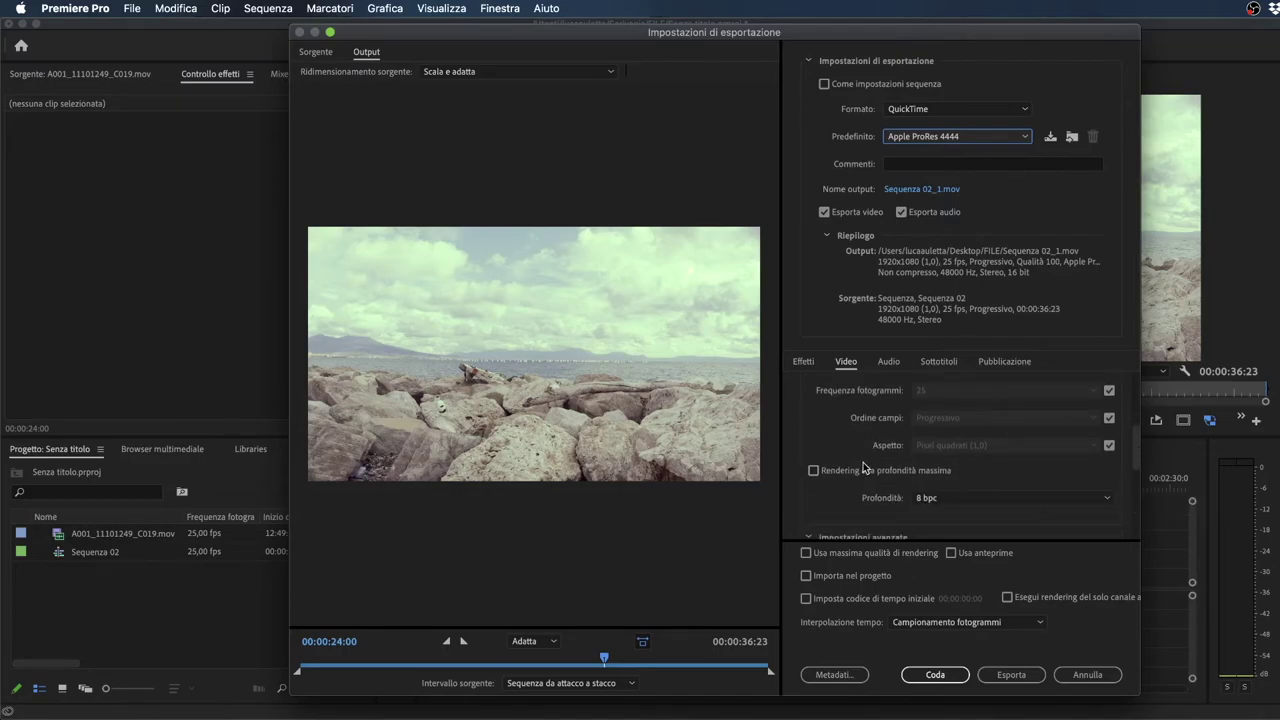
{"action": "scroll", "coordinate": [864, 462], "scroll_direction": "down", "scroll_amount": 1}
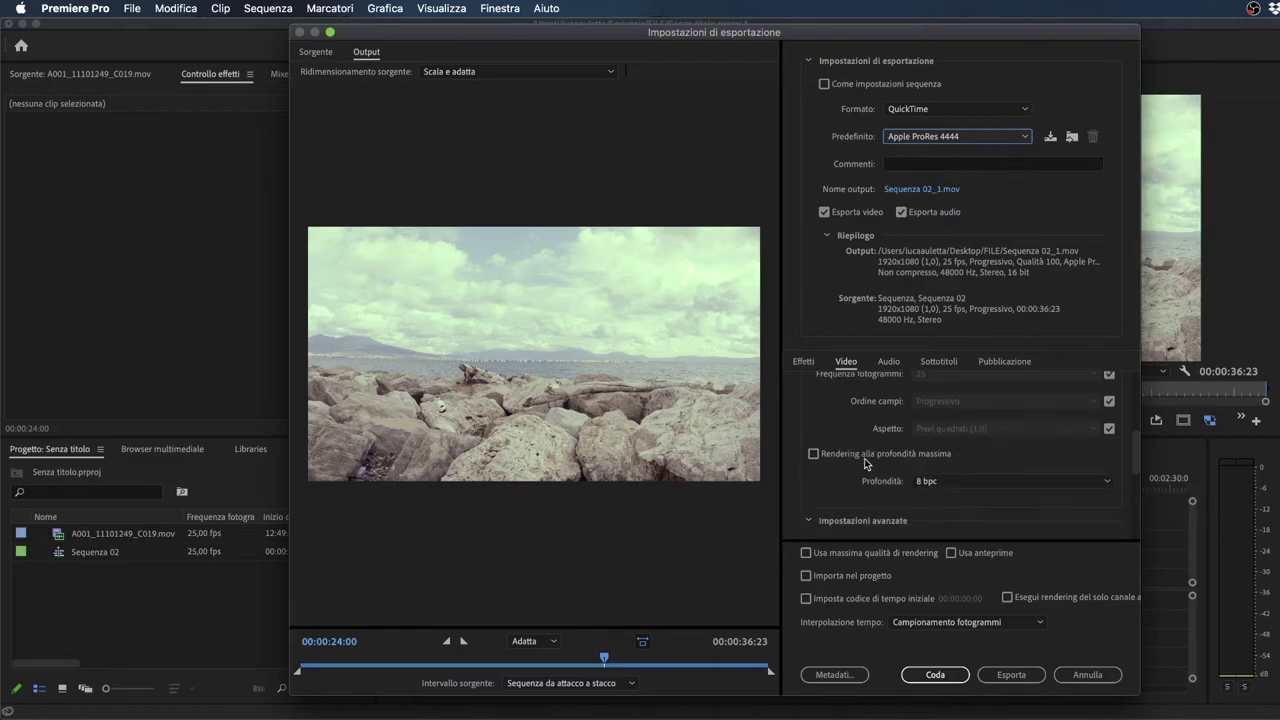
{"action": "left_click", "coordinate": [983, 484]}
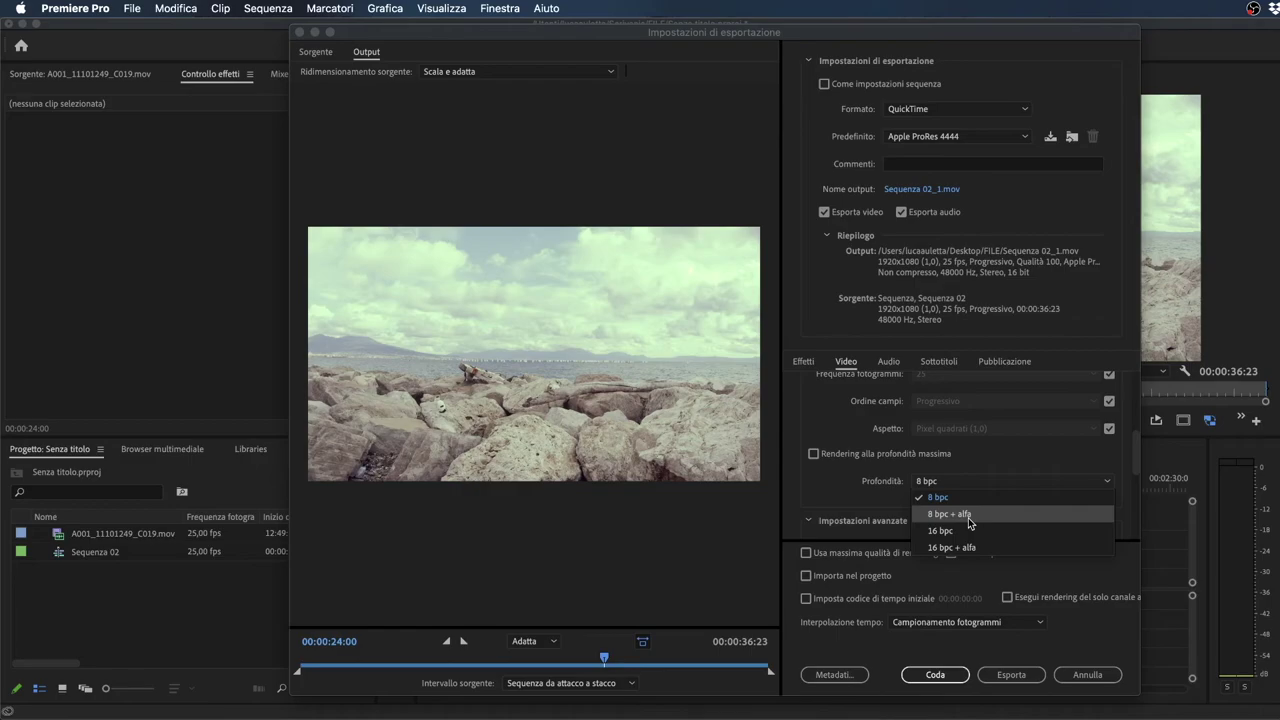
Keep 8 bpc, restore the Apple ProRes 422 HQ preset, check Audio, and export Sequenza 02.
{"action": "left_click", "coordinate": [985, 462]}
{"action": "scroll", "coordinate": [985, 462], "scroll_direction": "down", "scroll_amount": 2}
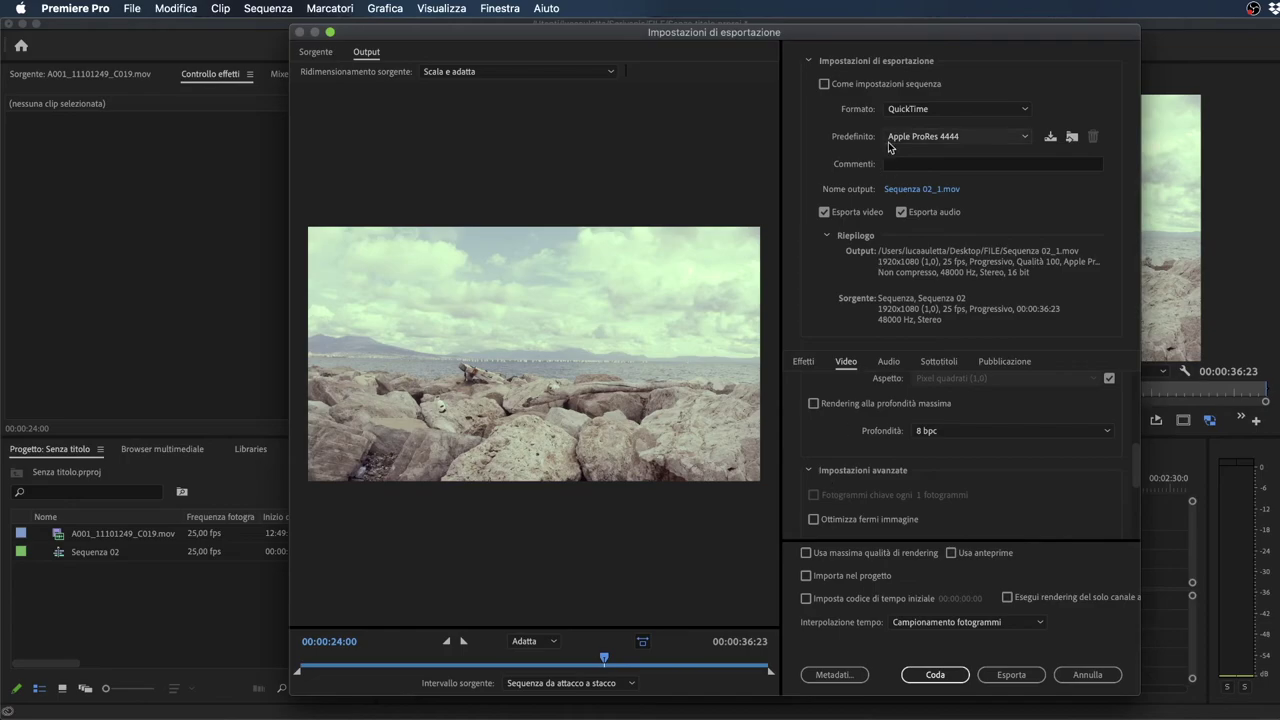
{"action": "left_click", "coordinate": [940, 138]}
{"action": "left_click", "coordinate": [940, 270]}
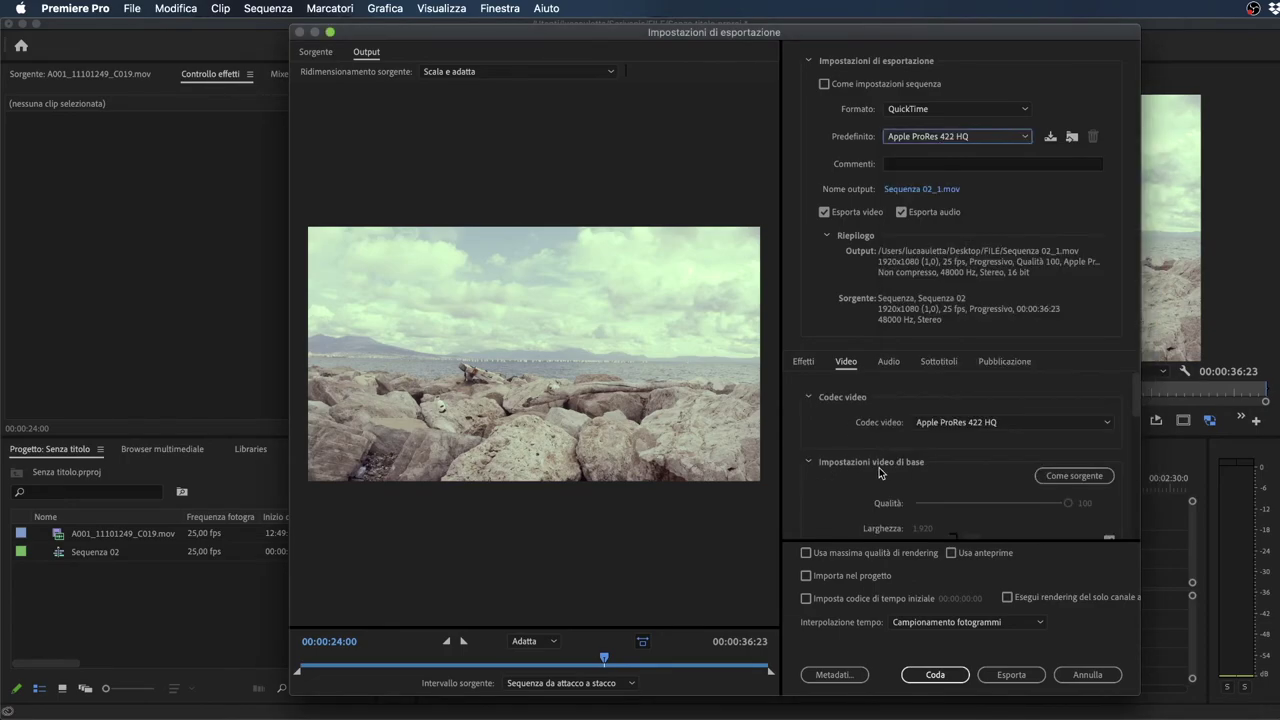
{"action": "left_click", "coordinate": [890, 363]}
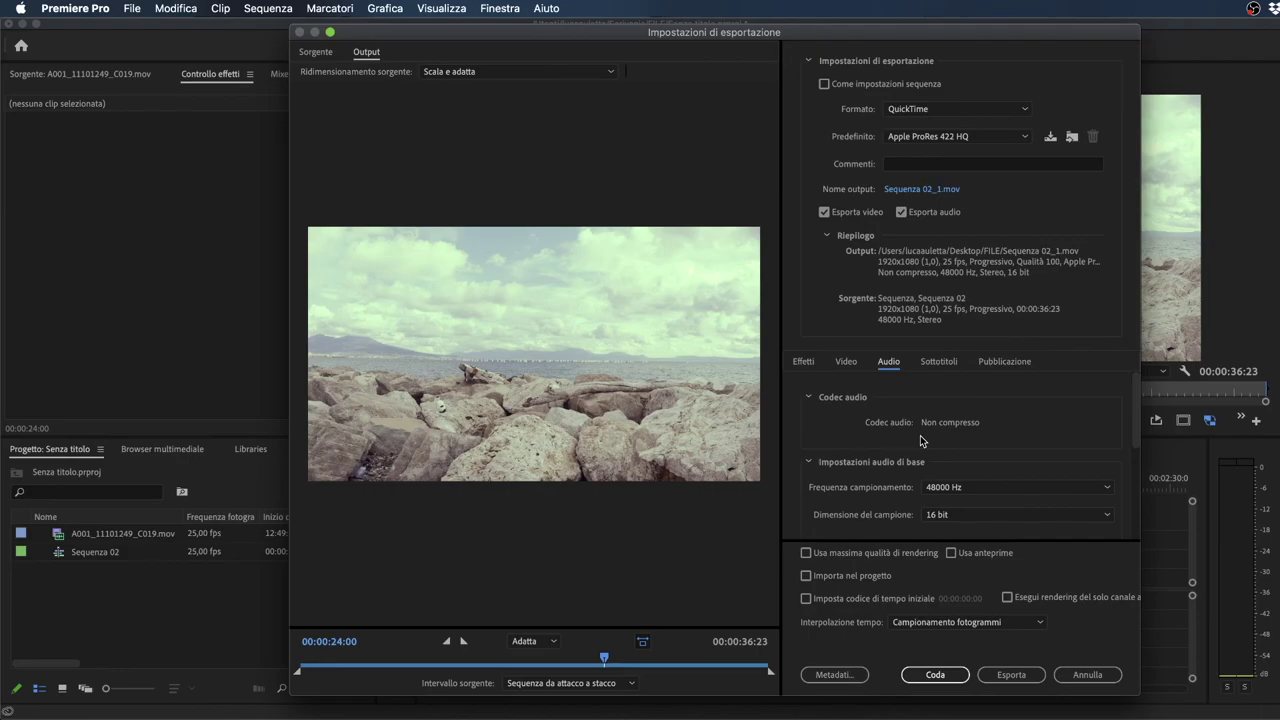
{"action": "left_click", "coordinate": [1030, 680]}
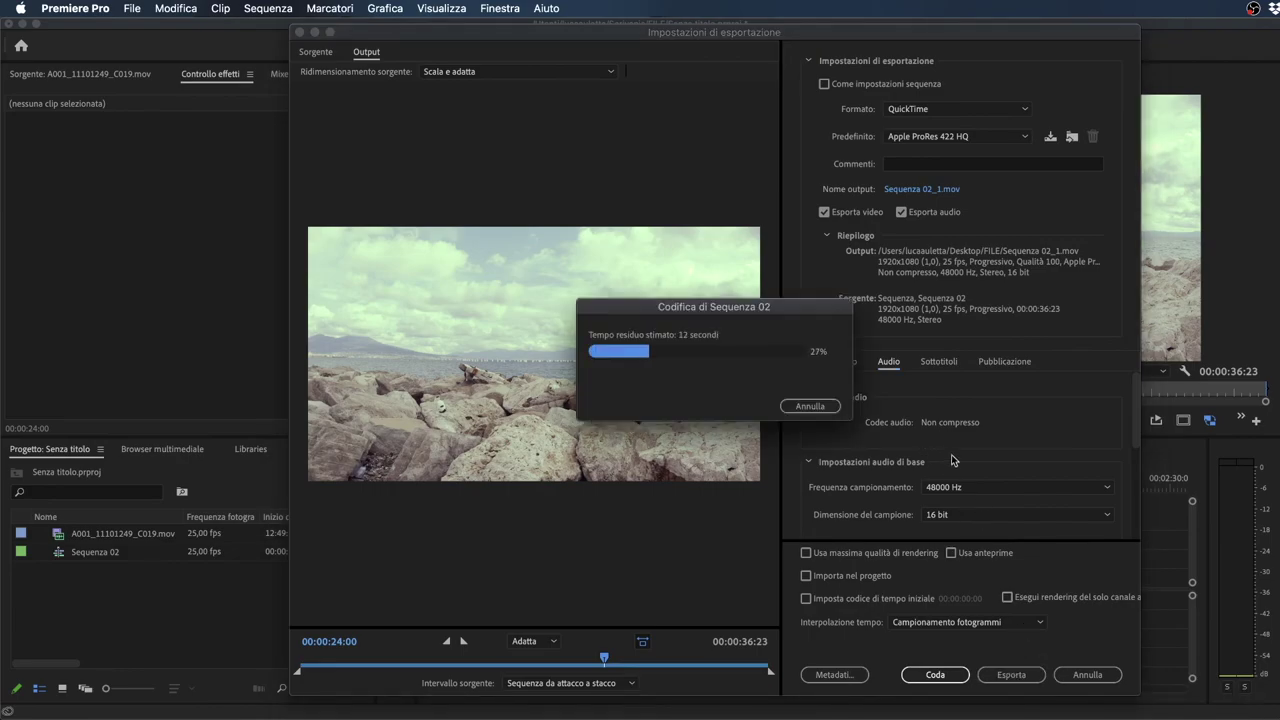